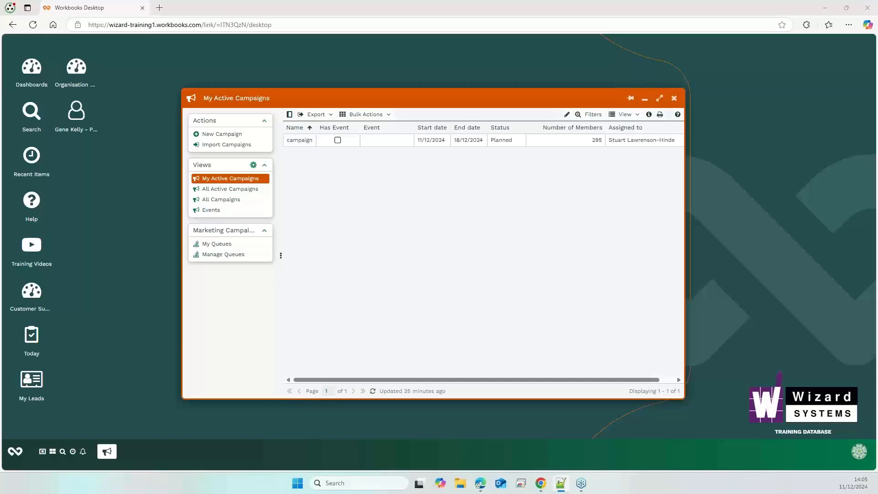
Step: Open the record named campaign from My Active Campaigns to inspect its main details, and close it
{"action": "left_click", "coordinate": [303, 139]}
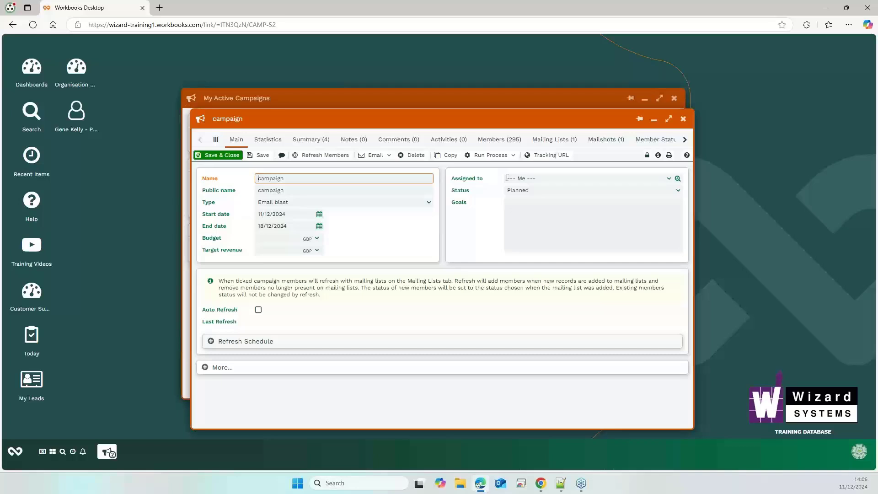
{"action": "left_click", "coordinate": [683, 119]}
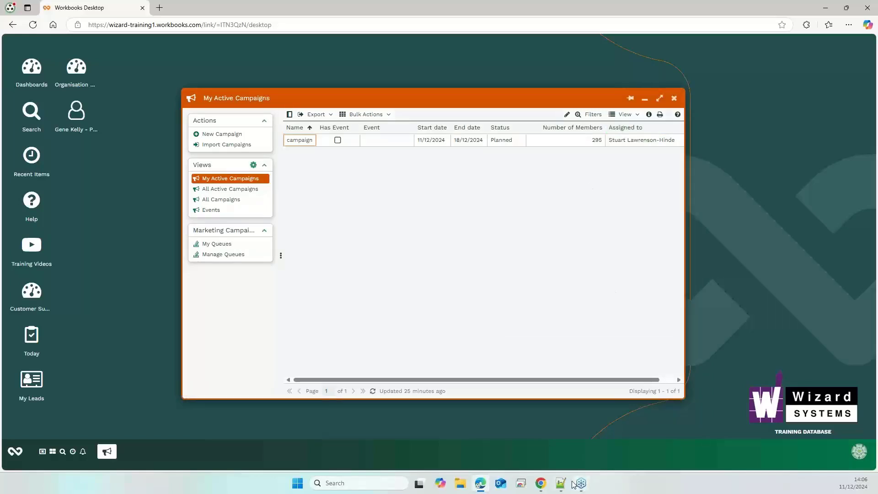
Step: Switch to Mailchimp, open the account's API keys page and examine the existing keys and the option for creating one
{"action": "left_click", "coordinate": [544, 484]}
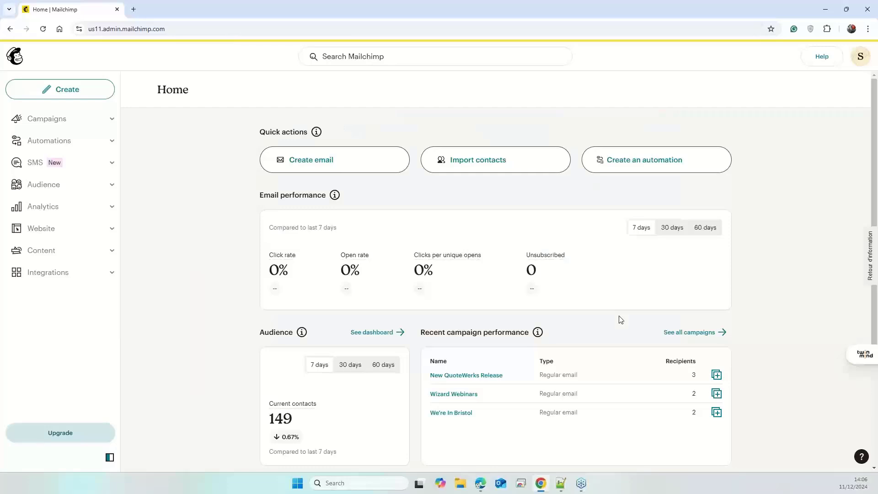
{"action": "scroll", "coordinate": [774, 185], "scroll_direction": "down", "scroll_amount": 1}
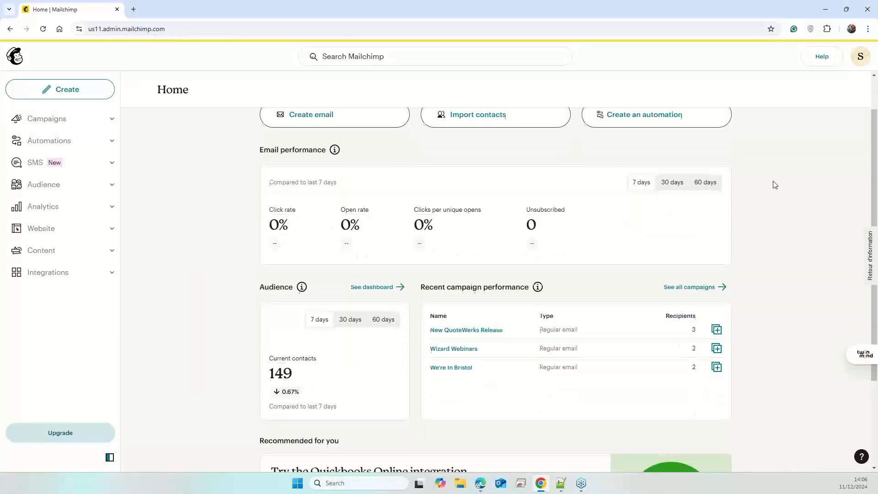
{"action": "scroll", "coordinate": [774, 184], "scroll_direction": "up", "scroll_amount": 1}
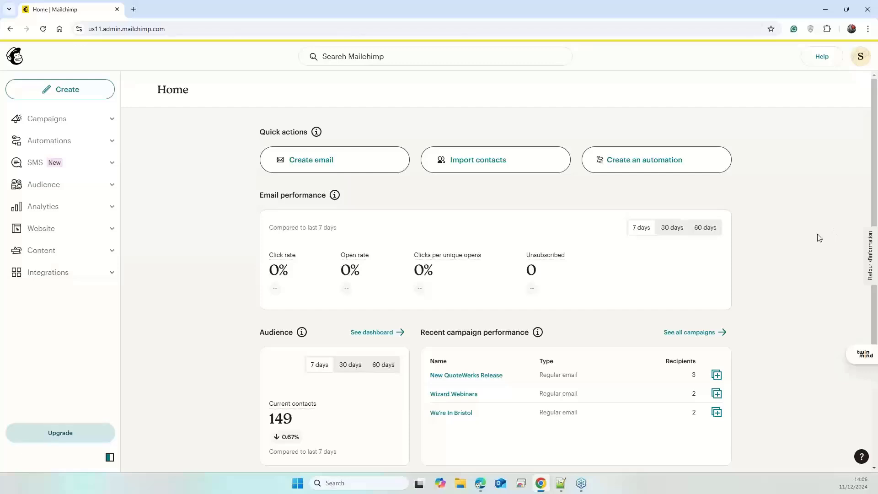
{"action": "left_click", "coordinate": [859, 57]}
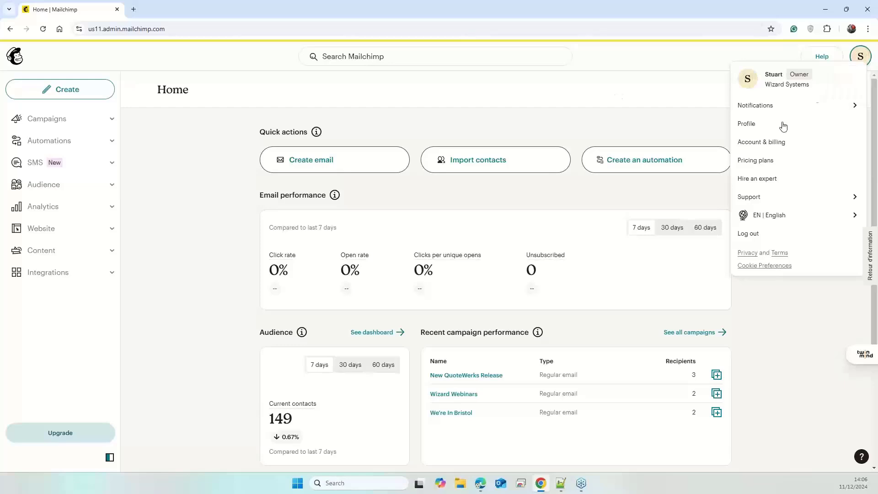
{"action": "left_click", "coordinate": [778, 143]}
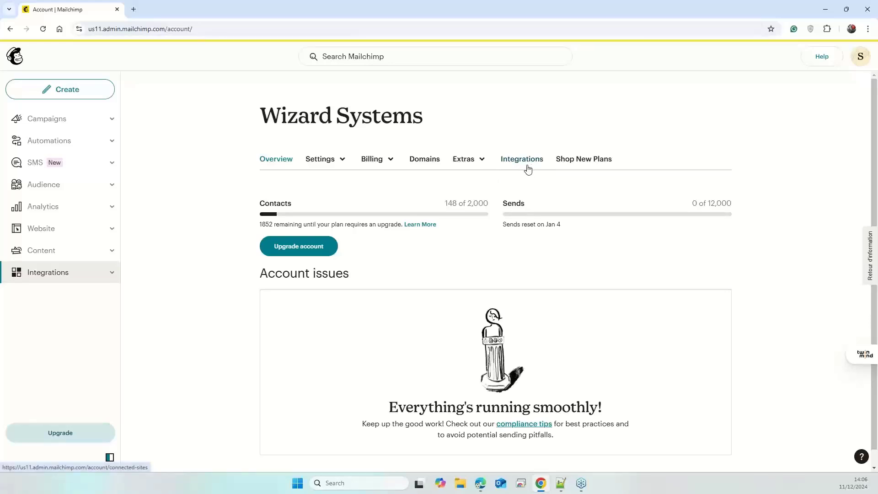
{"action": "left_click", "coordinate": [475, 163]}
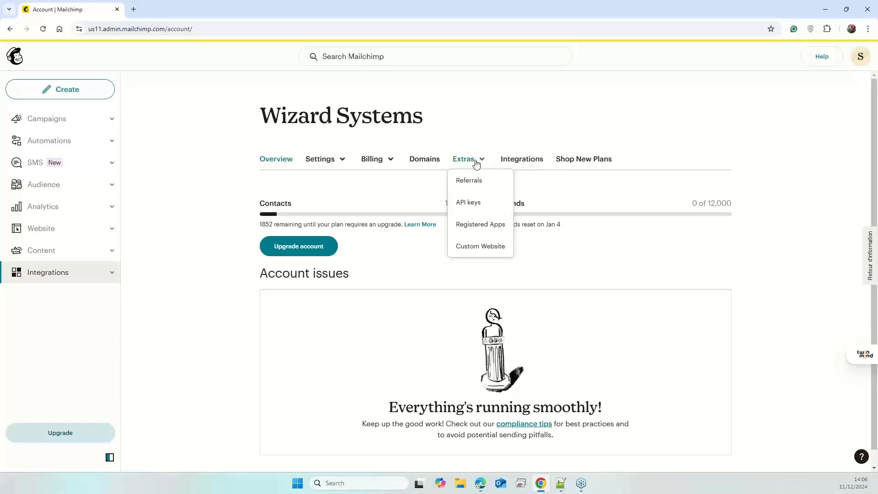
{"action": "left_click", "coordinate": [482, 205]}
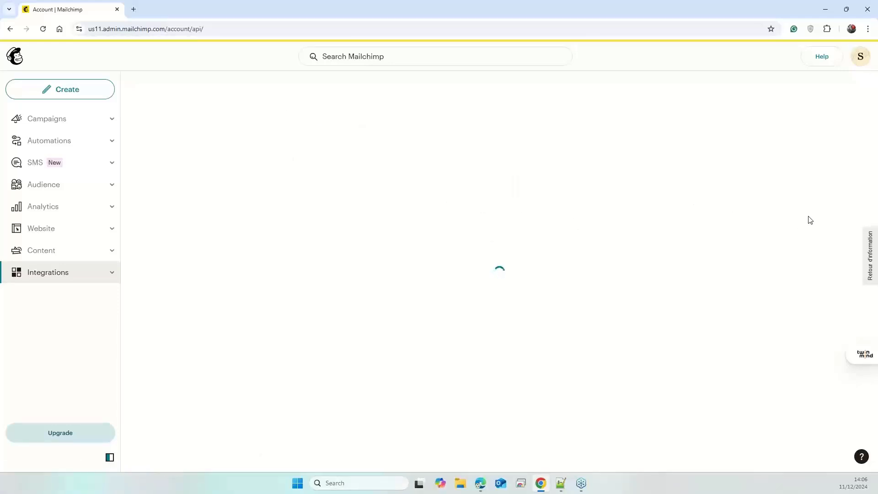
{"action": "scroll", "coordinate": [811, 220], "scroll_direction": "down", "scroll_amount": 4}
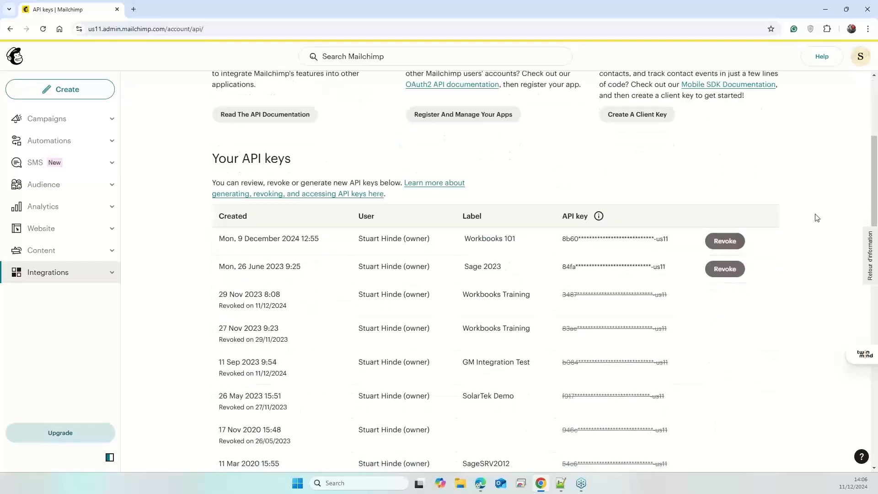
{"action": "scroll", "coordinate": [817, 217], "scroll_direction": "down", "scroll_amount": 5}
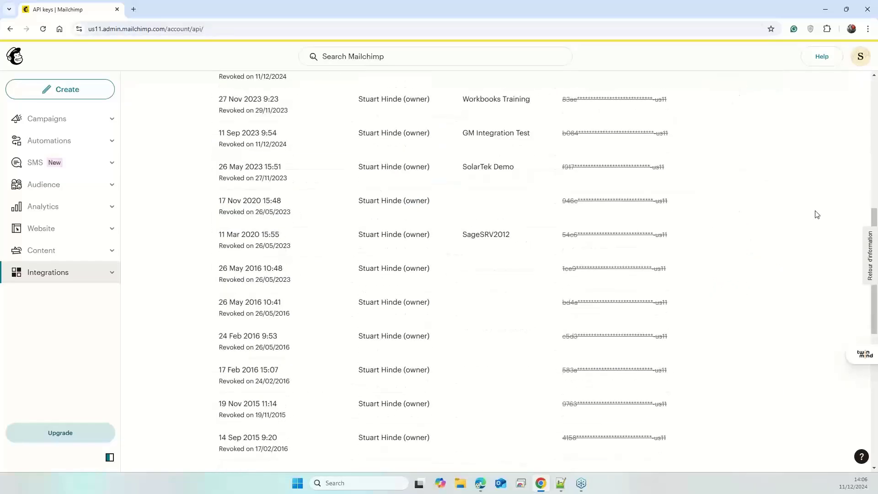
{"action": "scroll", "coordinate": [817, 214], "scroll_direction": "down", "scroll_amount": 3}
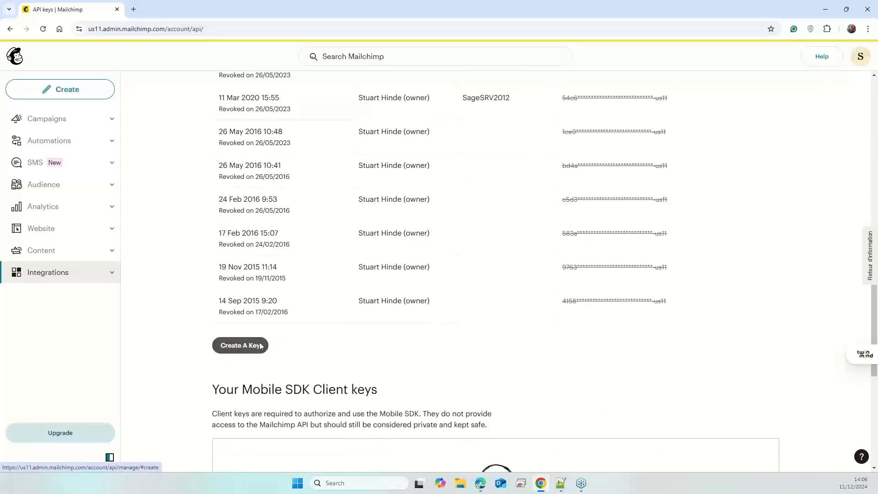
{"action": "scroll", "coordinate": [780, 247], "scroll_direction": "up", "scroll_amount": 5}
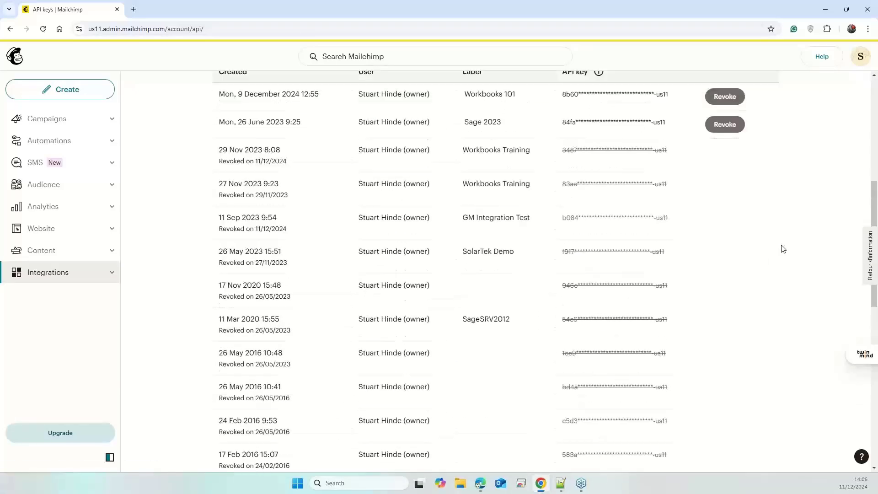
{"action": "scroll", "coordinate": [780, 247], "scroll_direction": "up", "scroll_amount": 2}
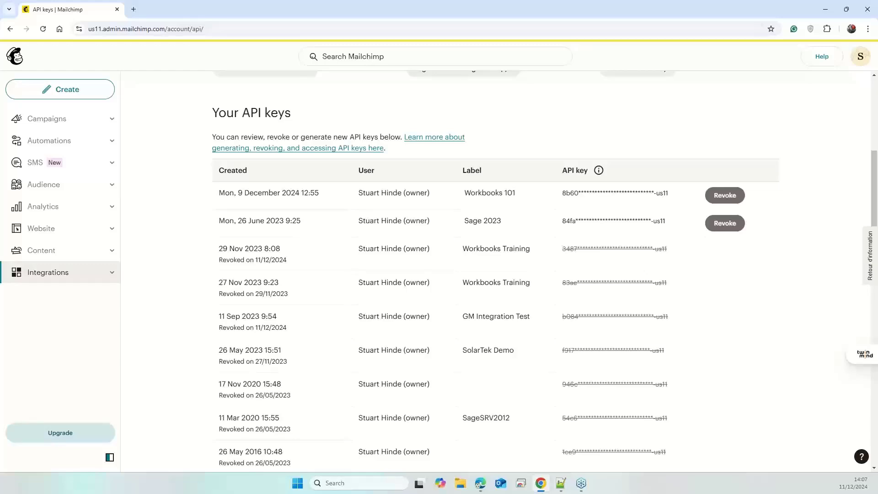
Step: Switch to Workbooks, open the MailChimp email integration in Configuration, paste the MailChimp API key and save it
{"action": "key", "text": "alt+Tab"}
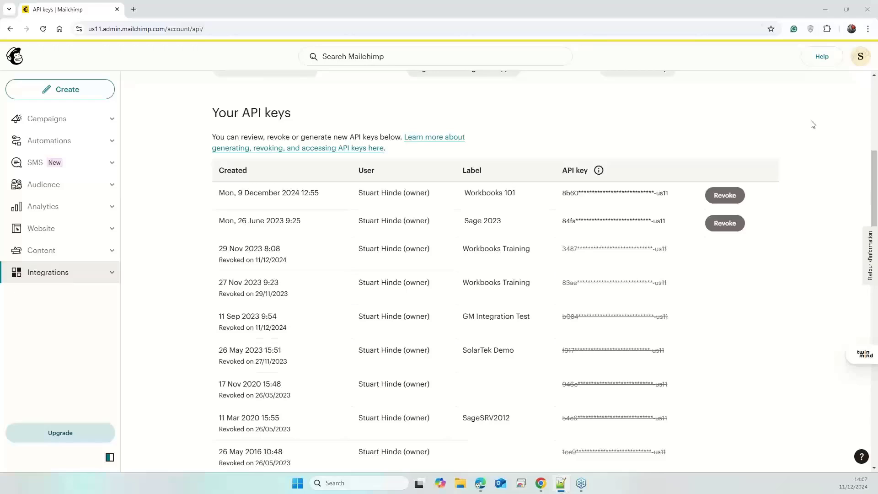
{"action": "left_click", "coordinate": [480, 483]}
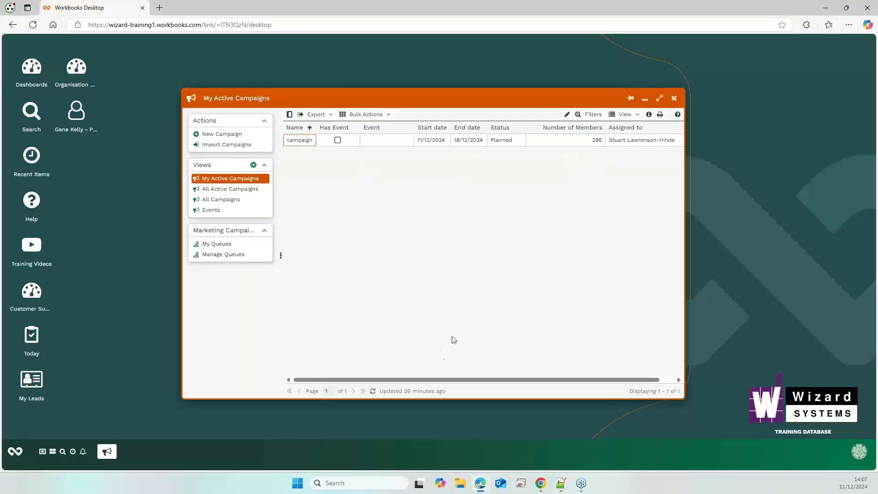
{"action": "left_click", "coordinate": [15, 451]}
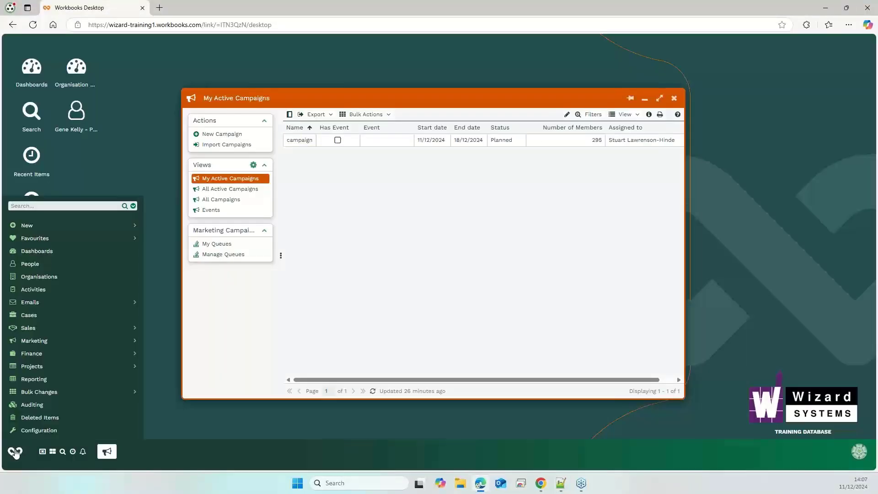
{"action": "left_click", "coordinate": [39, 431]}
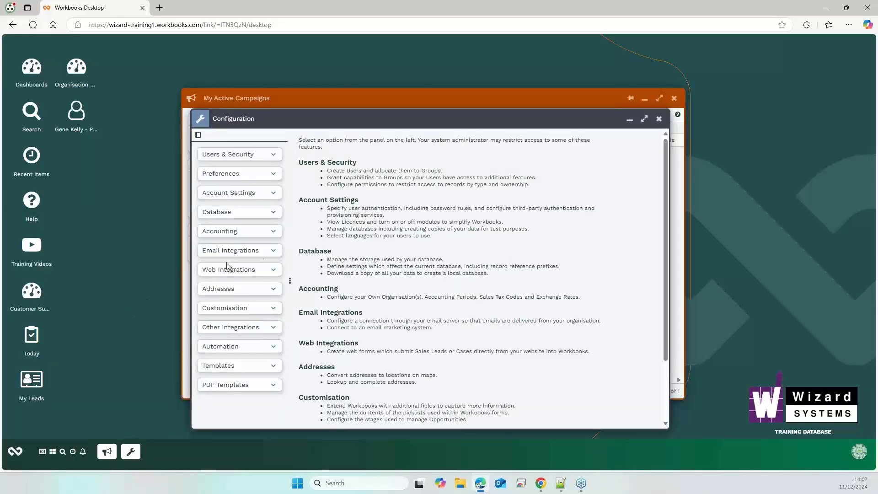
{"action": "left_click", "coordinate": [274, 255]}
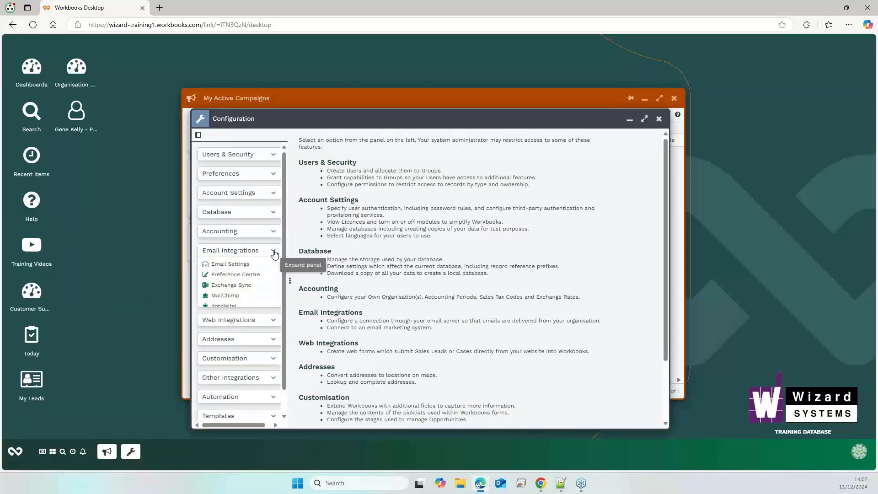
{"action": "left_click", "coordinate": [232, 296]}
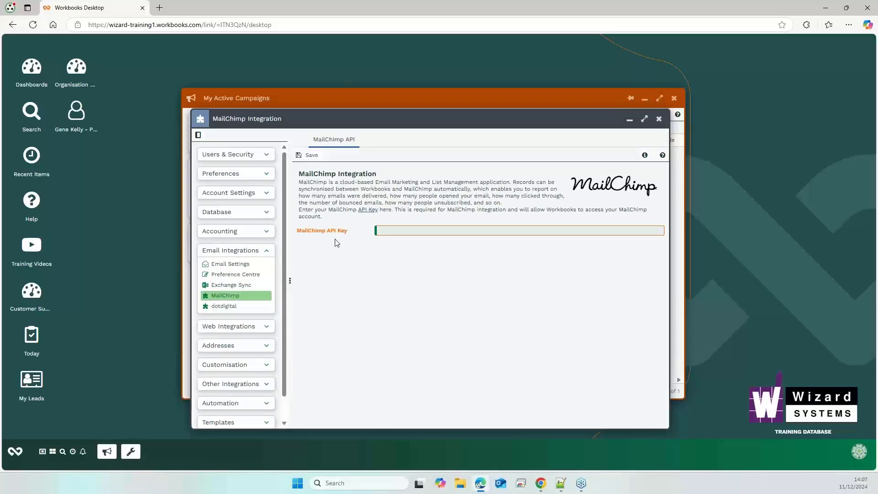
{"action": "key", "text": "ctrl+v"}
{"action": "left_click", "coordinate": [306, 157]}
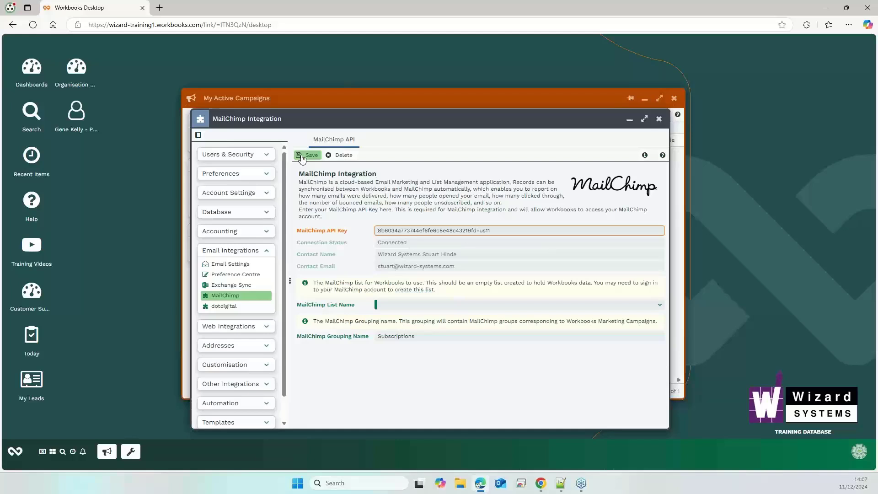
Step: Set the MailChimp list name to Workbooks 101, accept the existing-members warning and save the integration
{"action": "left_click", "coordinate": [654, 305]}
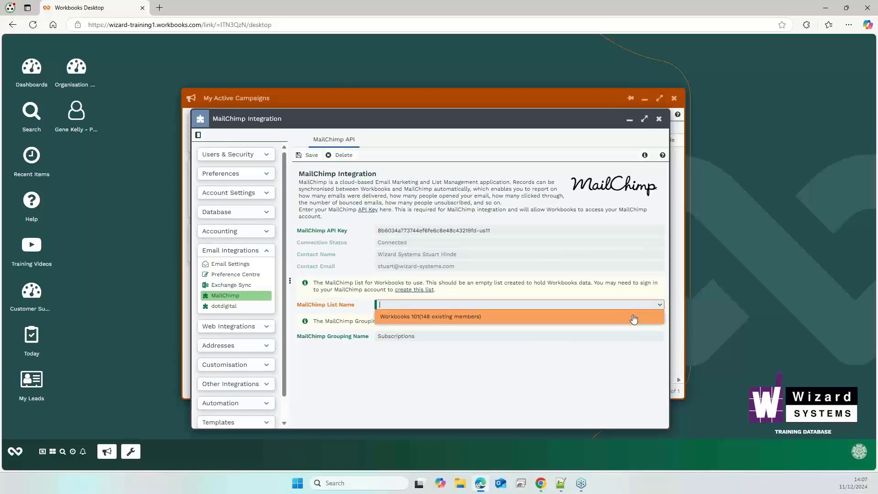
{"action": "left_click", "coordinate": [633, 317]}
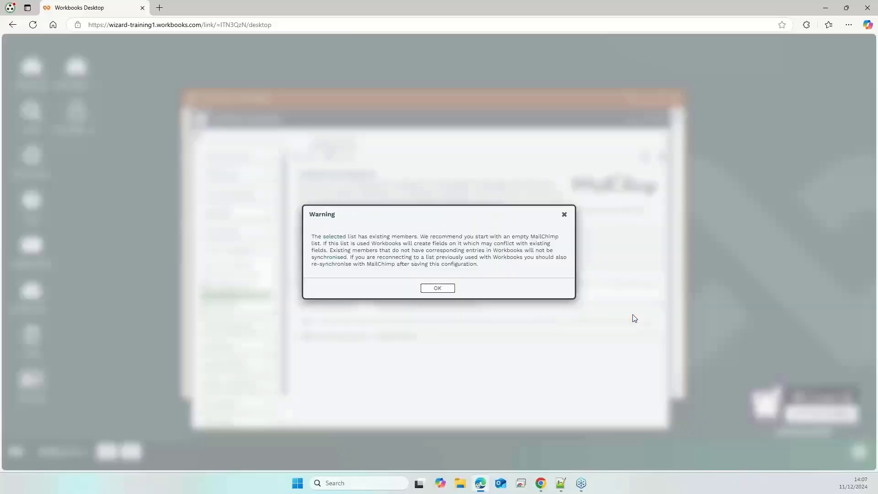
{"action": "left_click", "coordinate": [438, 287]}
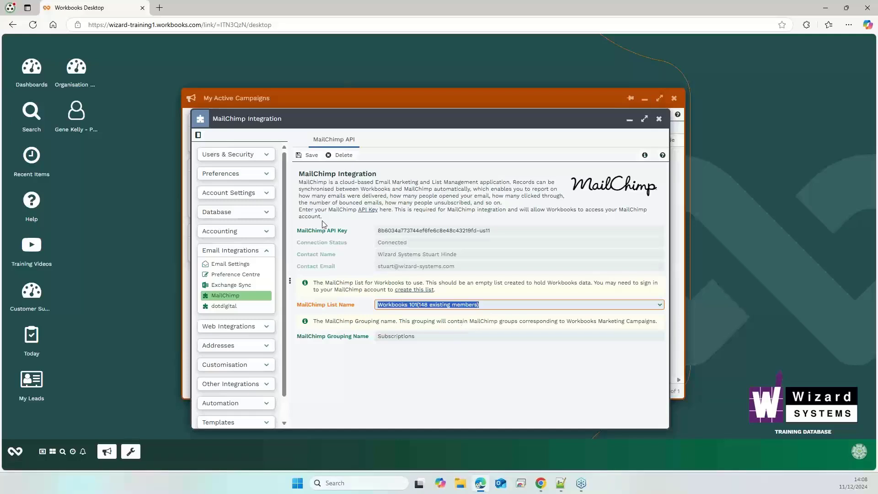
{"action": "left_click", "coordinate": [308, 156]}
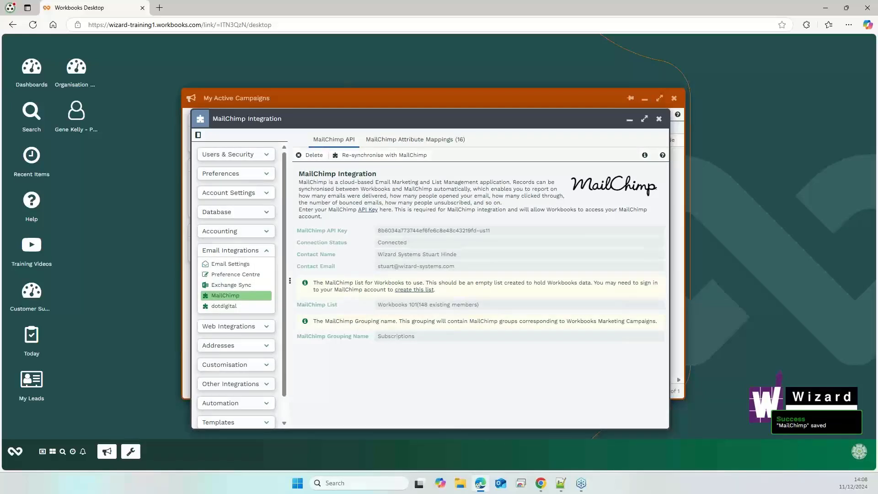
Step: Review the MailChimp attribute mappings between Workbooks fields and merge tags, and close the integration settings
{"action": "left_click", "coordinate": [415, 142]}
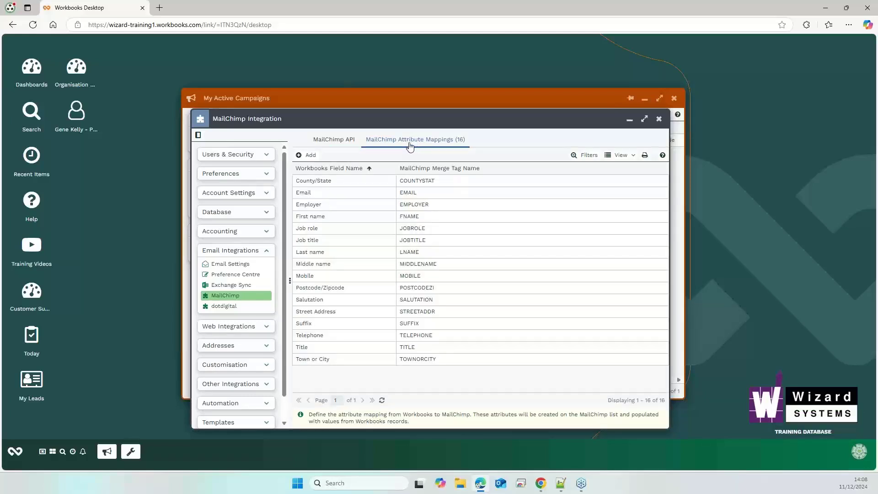
{"action": "left_click", "coordinate": [324, 146]}
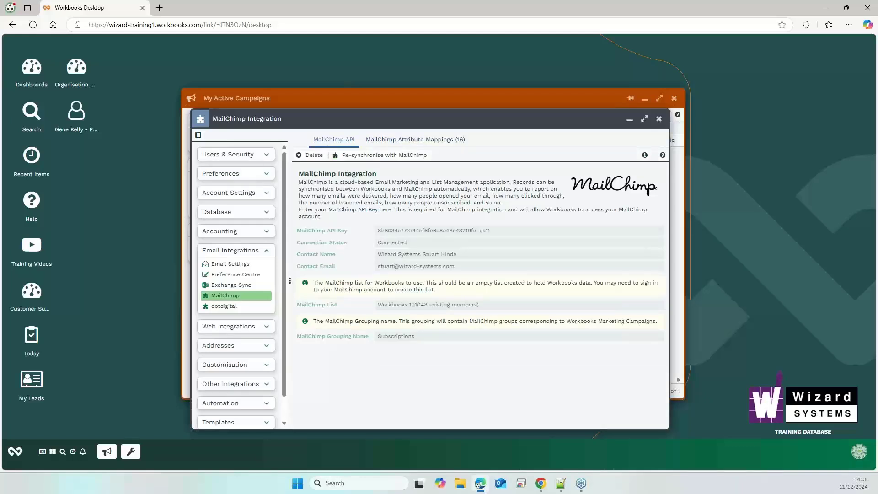
{"action": "left_click", "coordinate": [659, 119]}
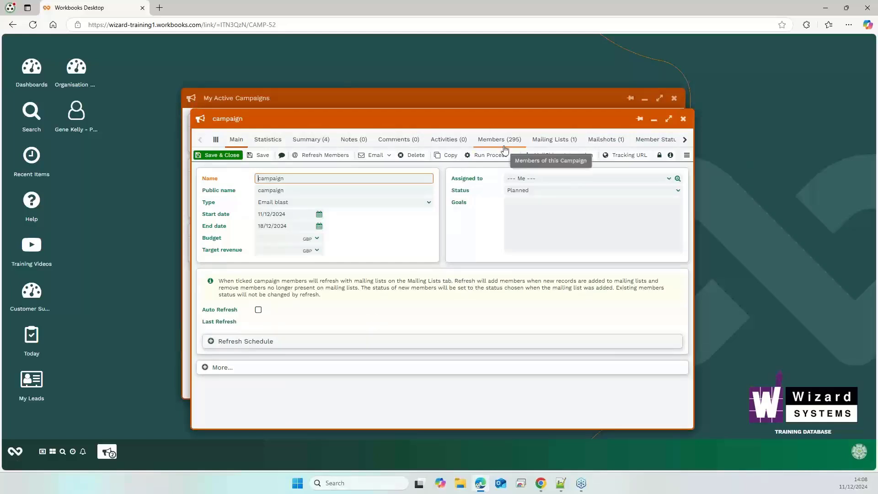
Step: Start the MailChimp integration wizard from the record named campaign
{"action": "left_click", "coordinate": [554, 156]}
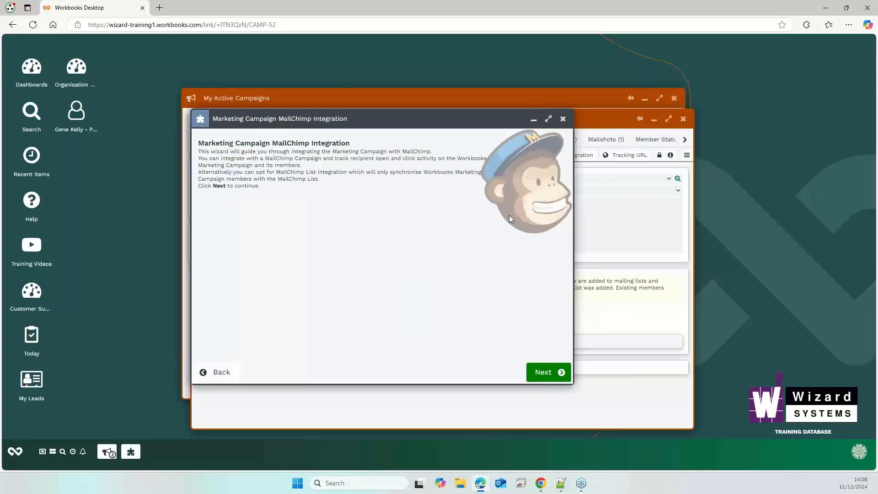